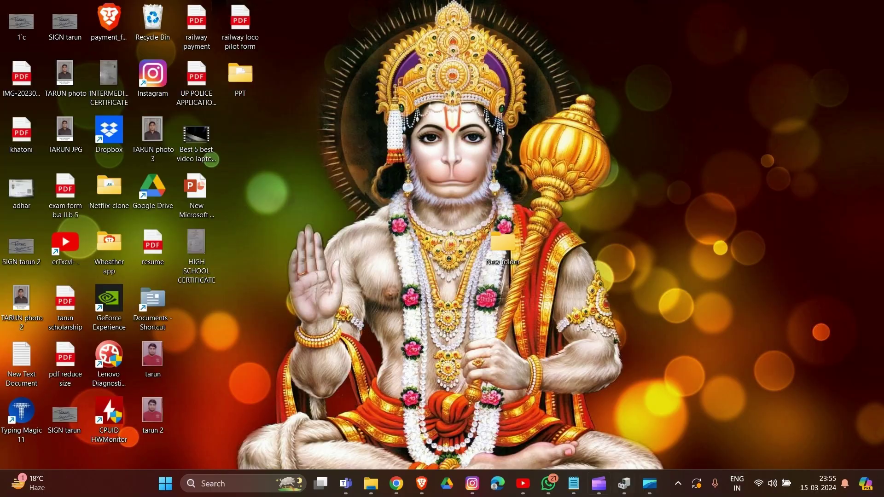
Step: Search Windows for 'de' and launch Device Manager from the best match
left_click(238, 485)
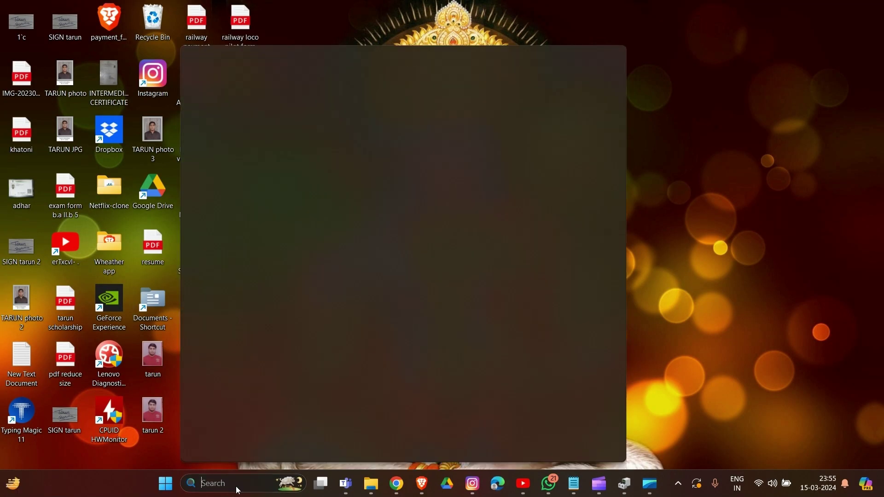
key("Escape")
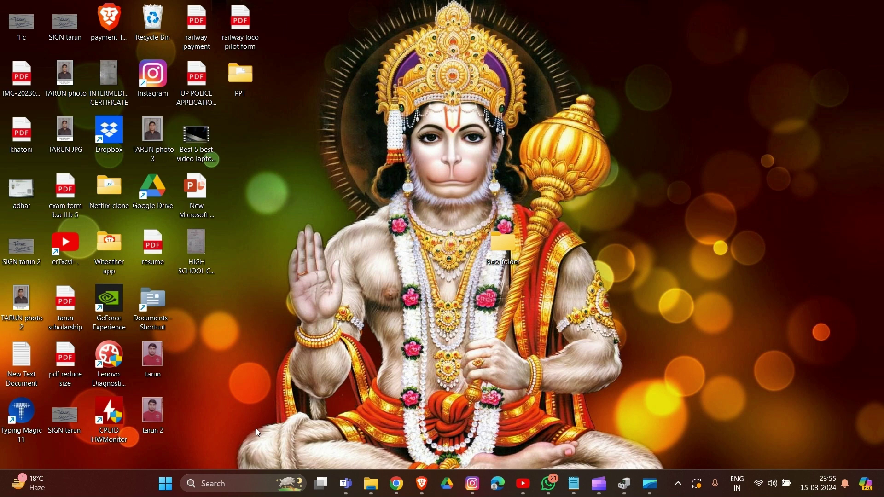
left_click(224, 482)
type("de")
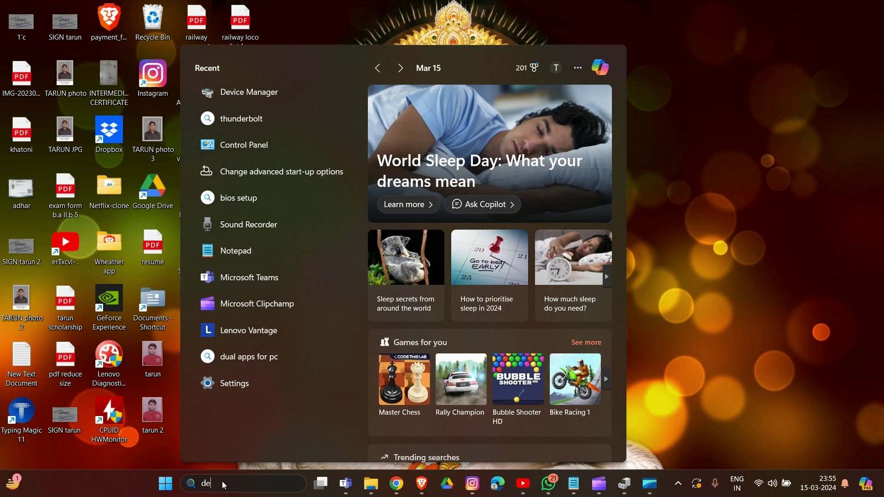
left_click(282, 134)
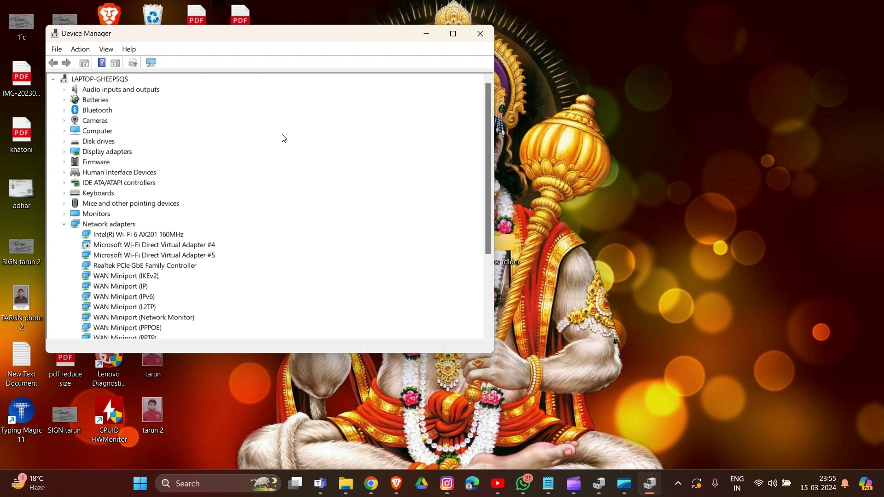
Step: Expand System devices and scroll through entries such as ACPI Lid and Intel Dynamic Tuning
scroll(284, 138, "down", 4)
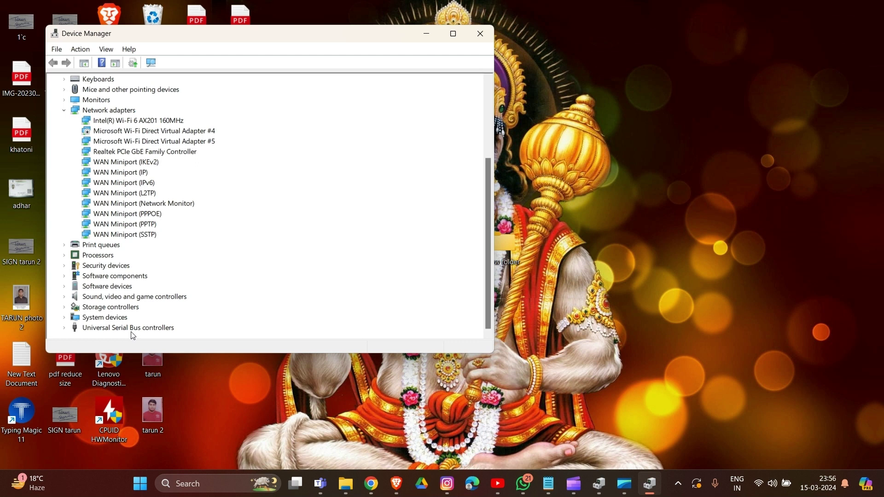
left_click(101, 321)
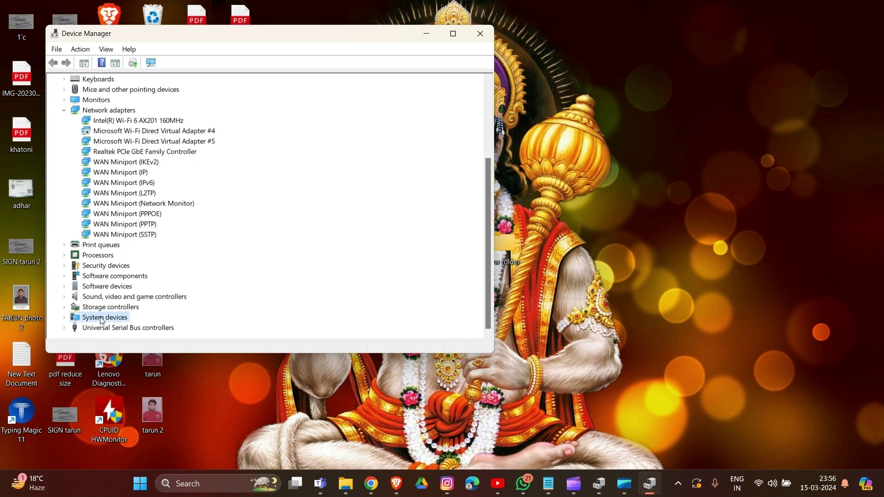
double_click(101, 317)
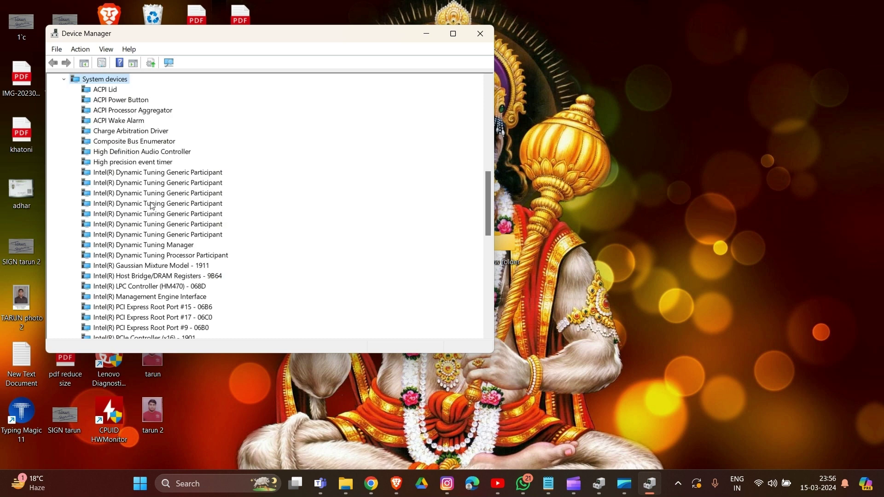
scroll(152, 205, "down", 2)
scroll(152, 205, "down", 5)
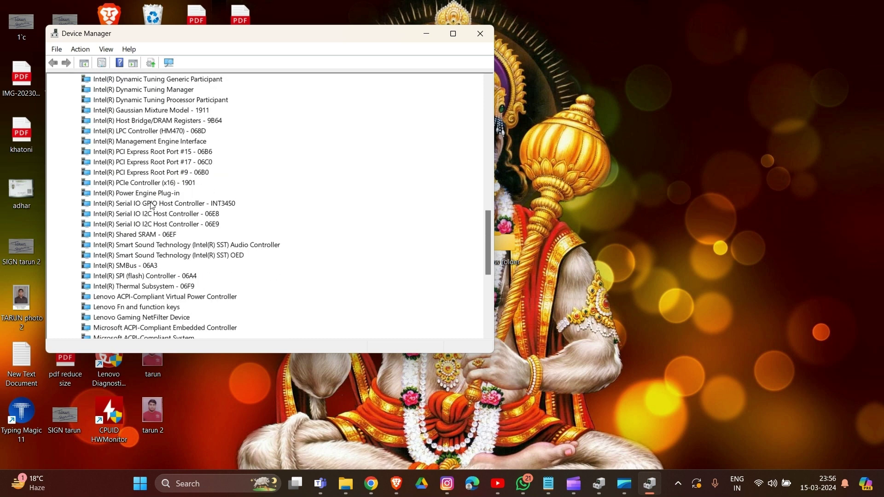
scroll(152, 206, "down", 3)
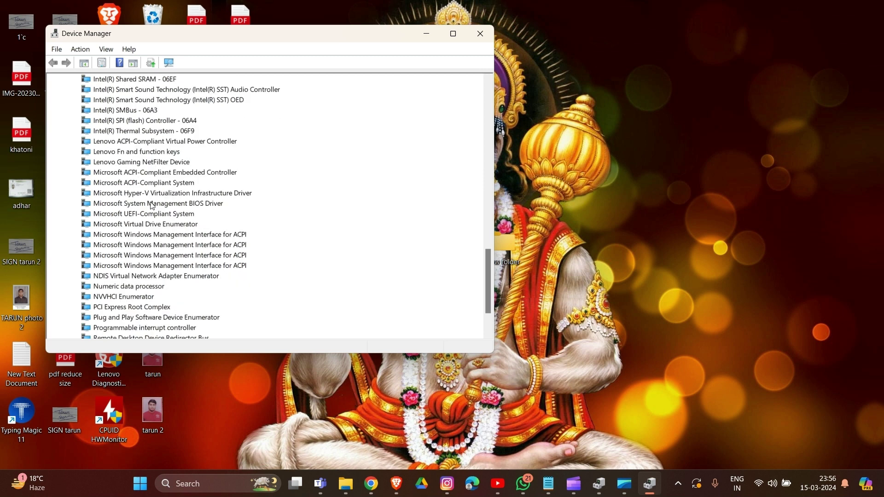
scroll(153, 205, "down", 2)
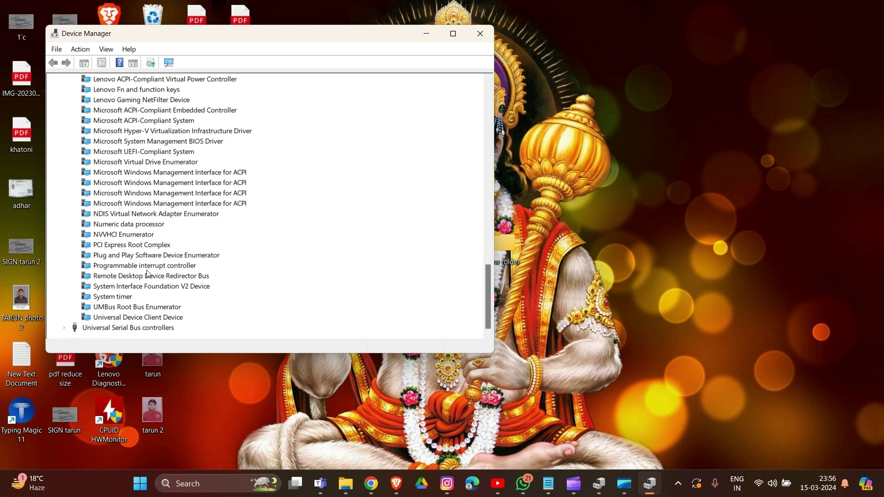
scroll(146, 114, "up", 10)
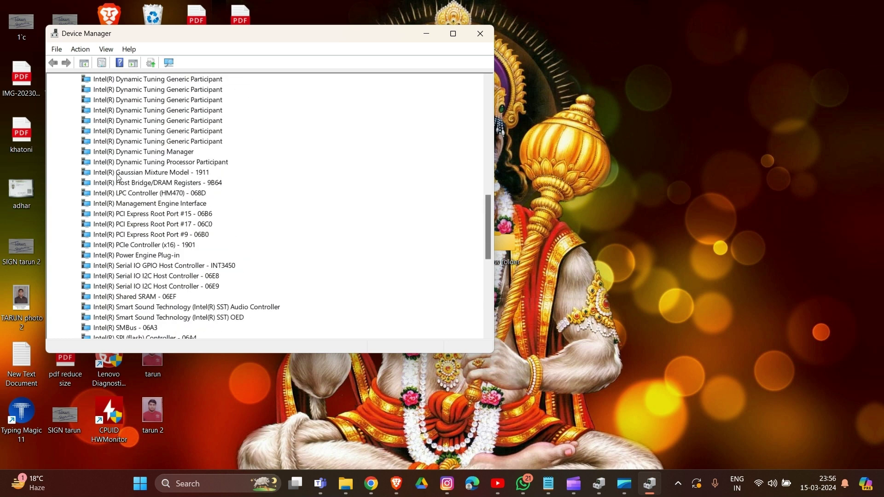
scroll(119, 178, "up", 3)
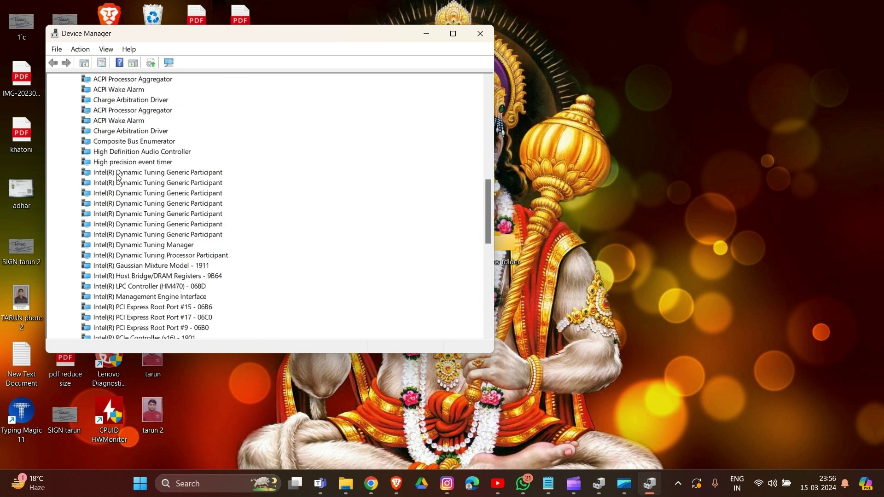
Step: Check ACPI Wake Alarm's properties and Uninstall option without changes, then close Device Manager
double_click(121, 122)
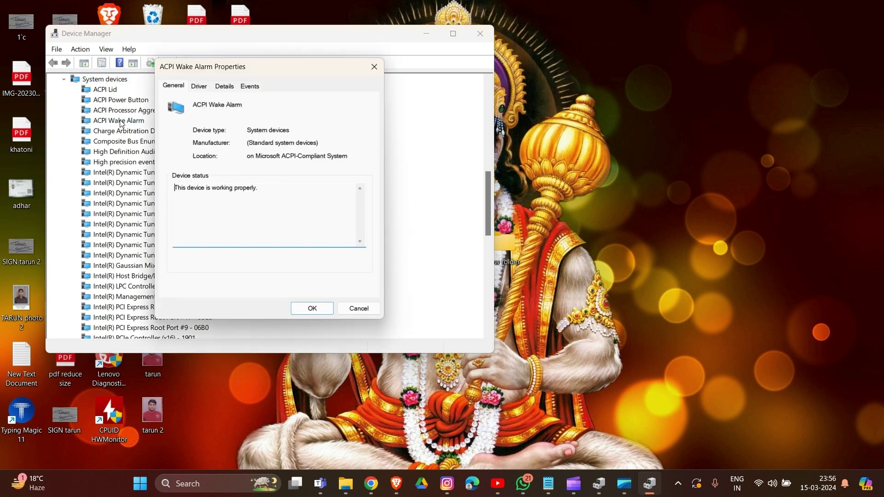
left_click(359, 308)
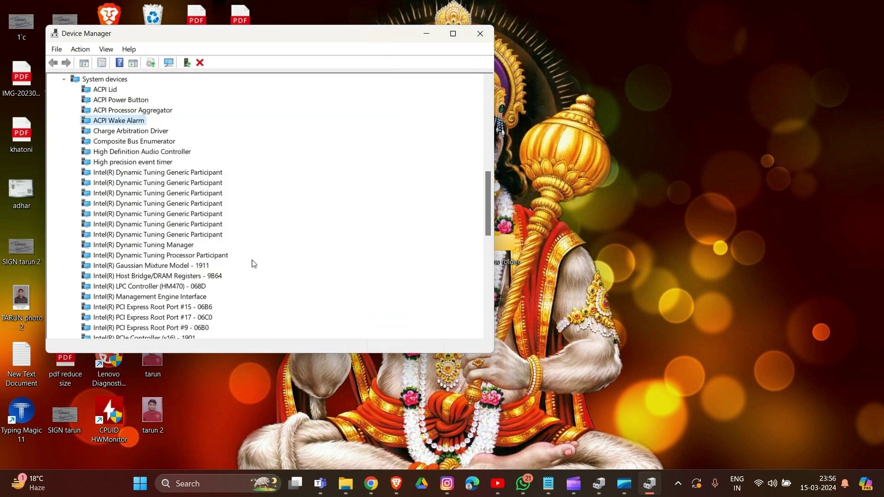
right_click(133, 124)
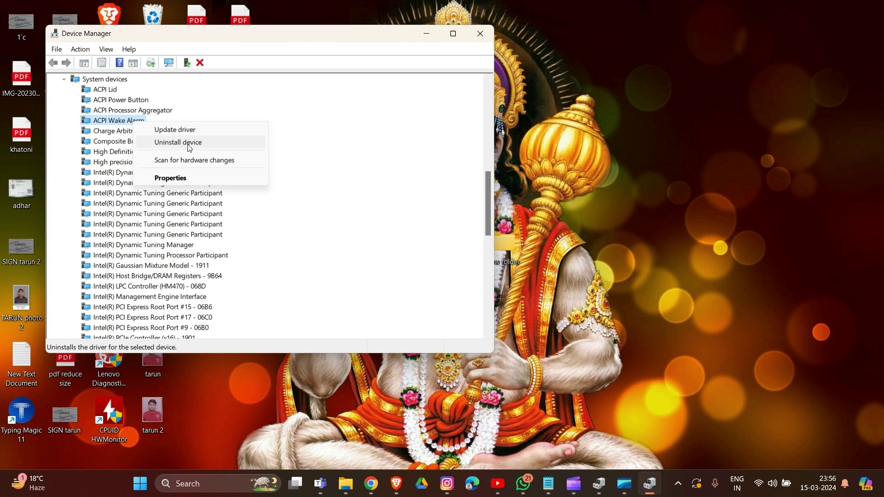
left_click(317, 145)
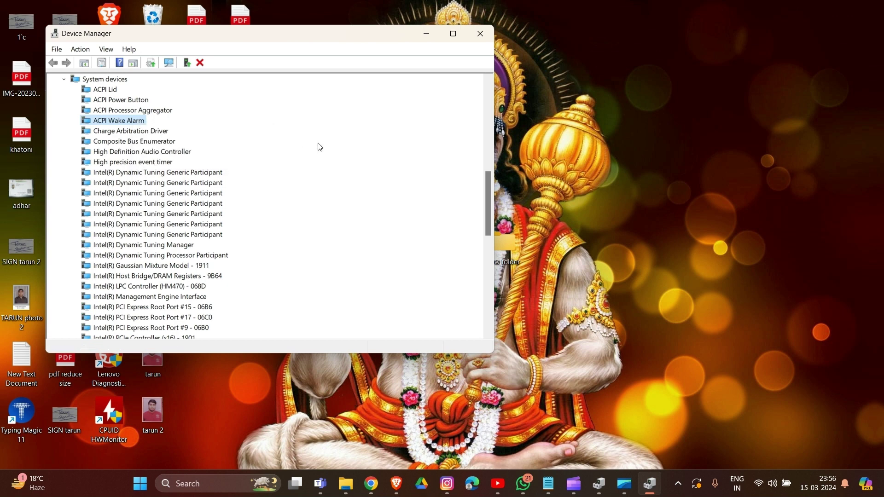
left_click(481, 34)
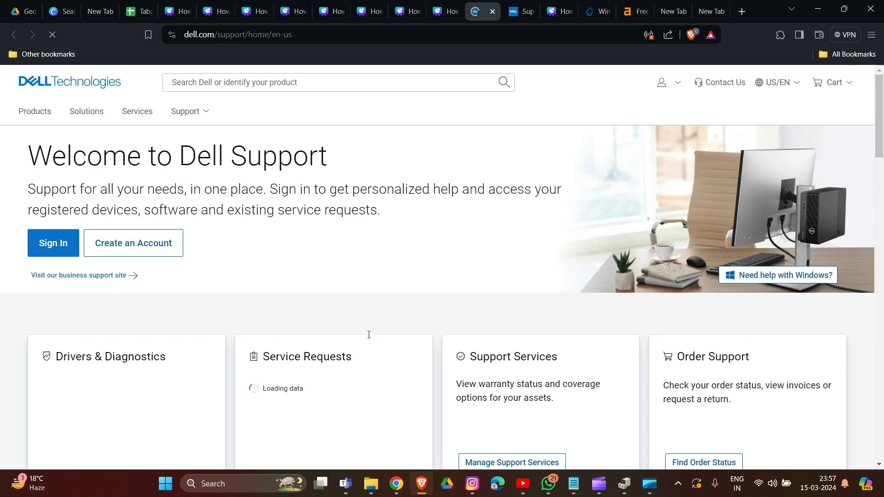
Step: Scroll the Dell Support home page to the recently viewed TB16 and Drivers & Diagnostics card
scroll(246, 323, "down", 3)
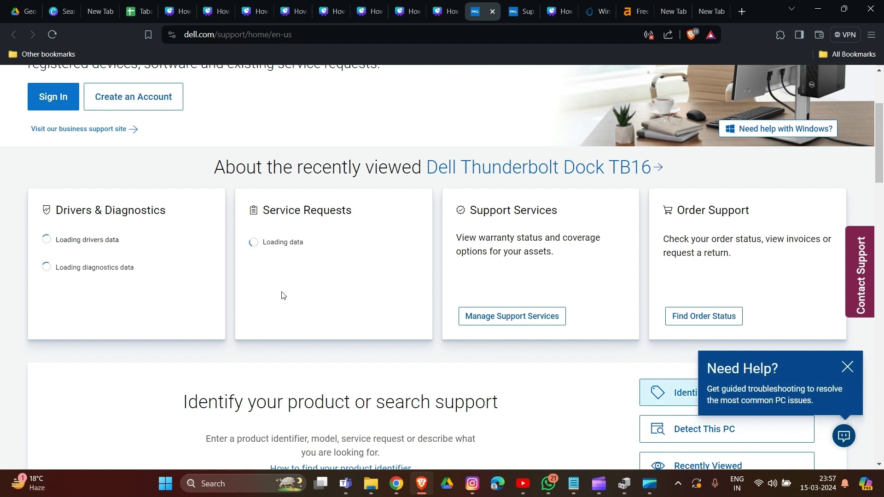
scroll(283, 295, "up", 1)
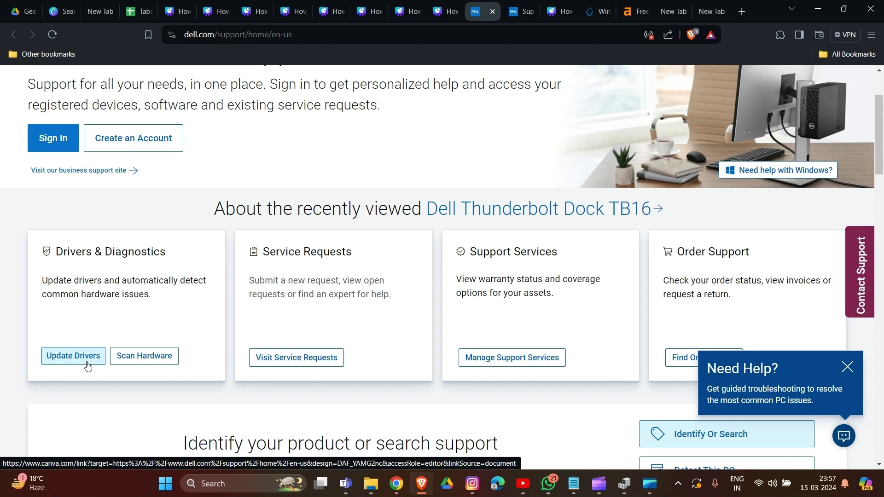
Step: Search Dell Support for 'thunder' and open the Dell Thunderbolt Dock TB16 product page
left_click(87, 366)
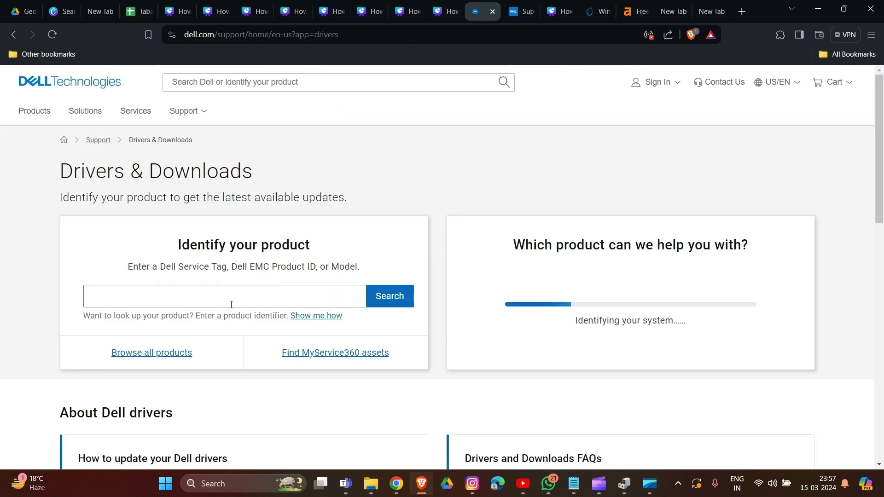
left_click(209, 296)
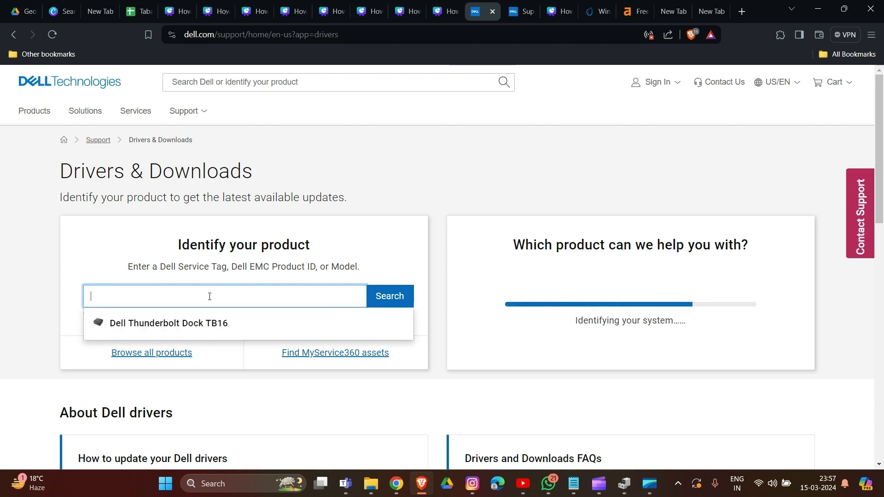
left_click(357, 78)
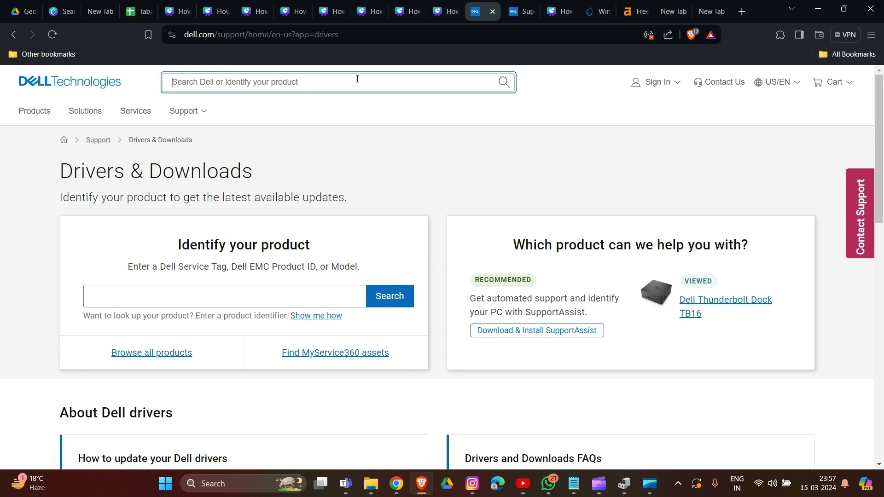
type("thu")
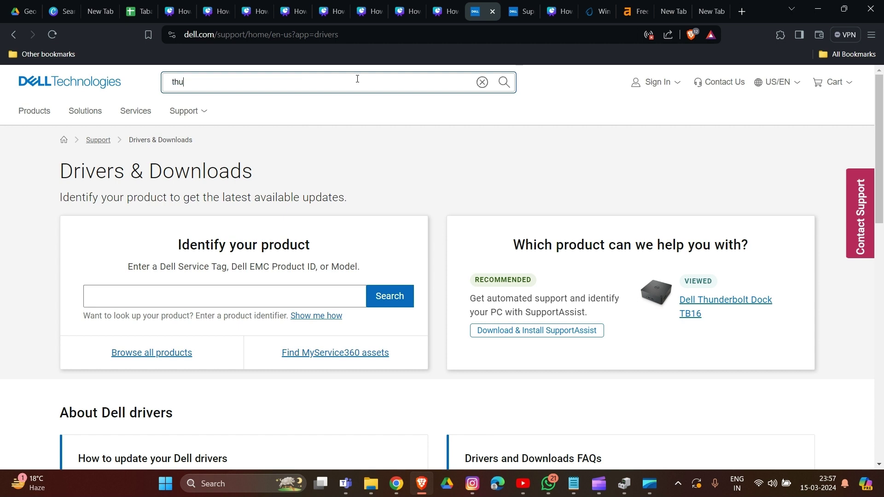
type("nderbolt™ 3 SSD, 1TB")
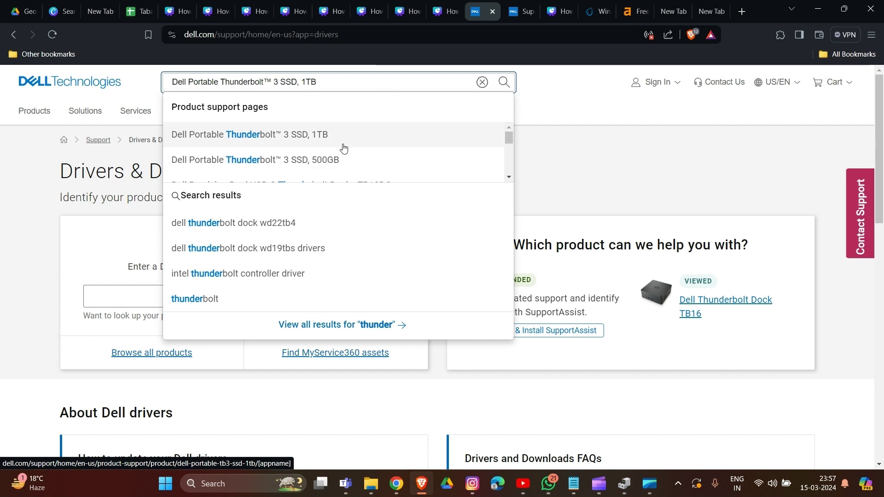
scroll(341, 149, "down", 3)
scroll(317, 158, "down", 1)
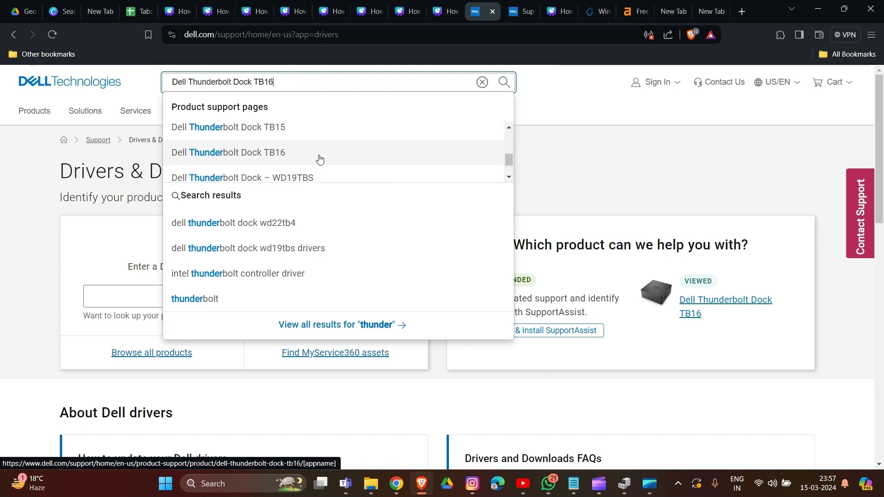
left_click(307, 158)
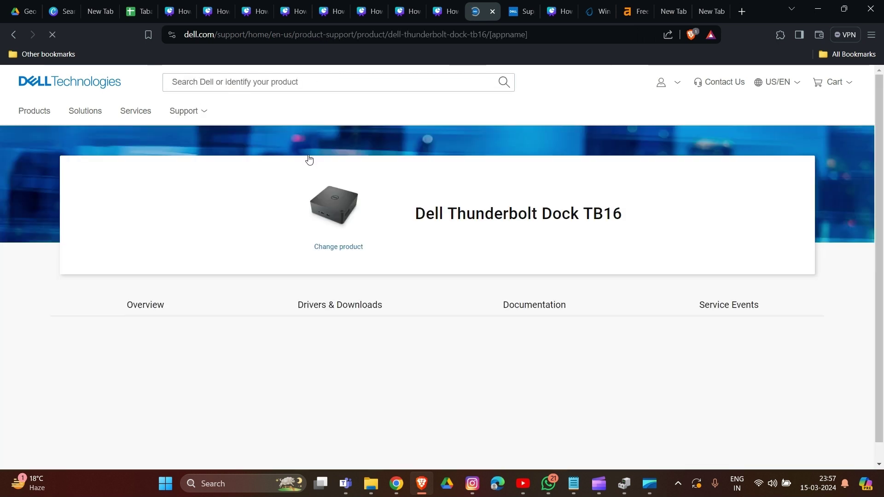
Step: Show the TB16's Drivers & Downloads section and list the available operating systems
left_click(363, 300)
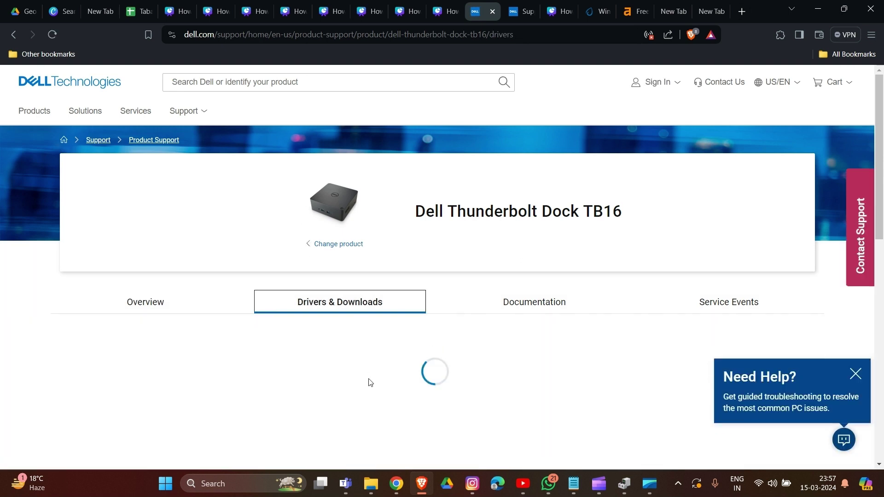
scroll(369, 383, "down", 2)
scroll(368, 381, "down", 1)
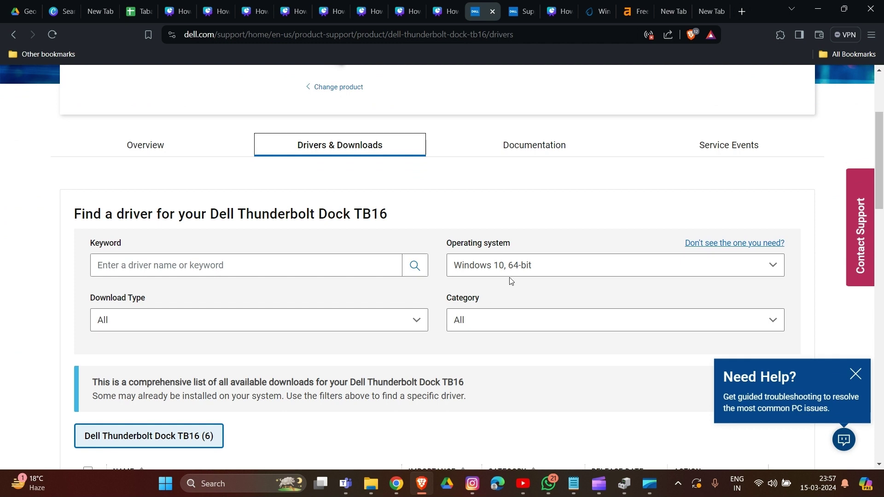
left_click(542, 269)
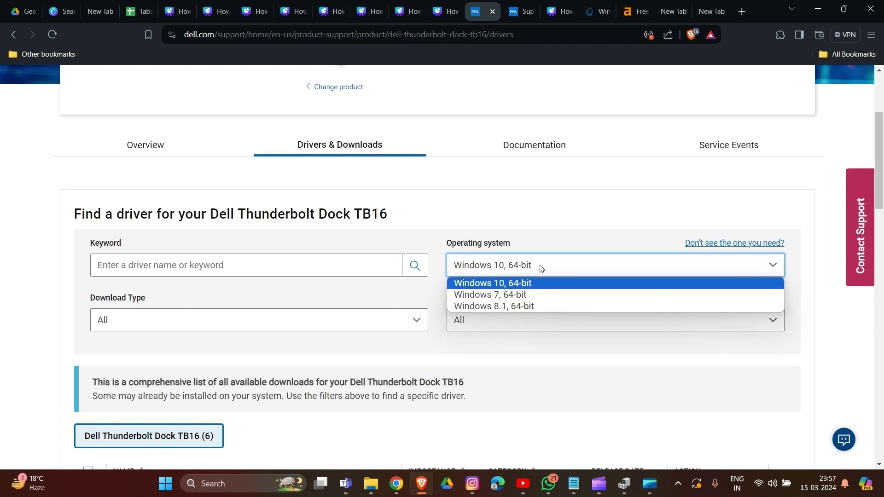
left_click(231, 483)
type("sys")
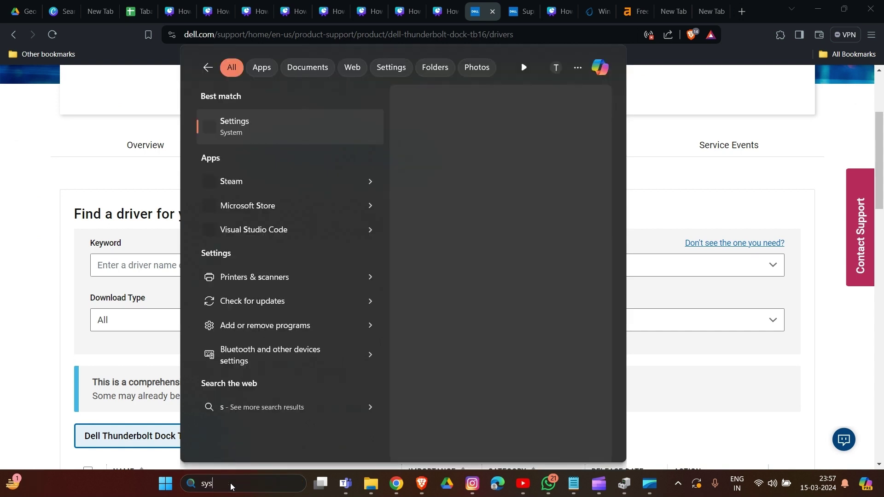
type("tem")
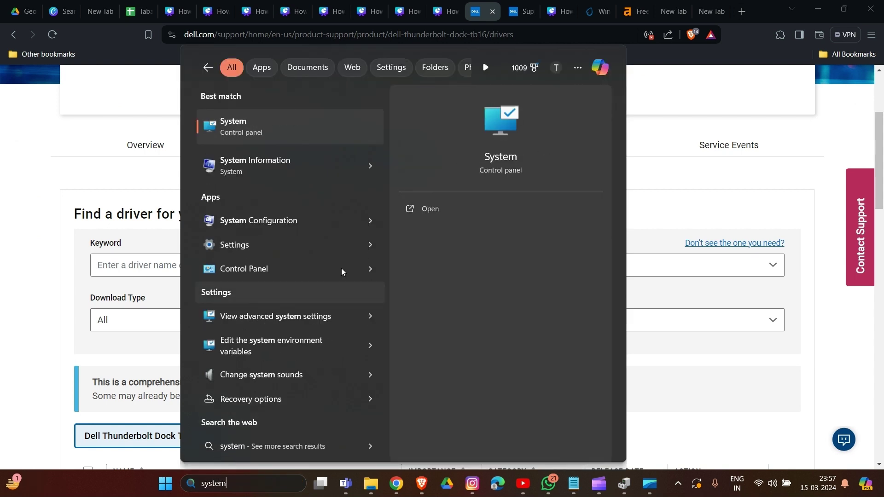
left_click(301, 166)
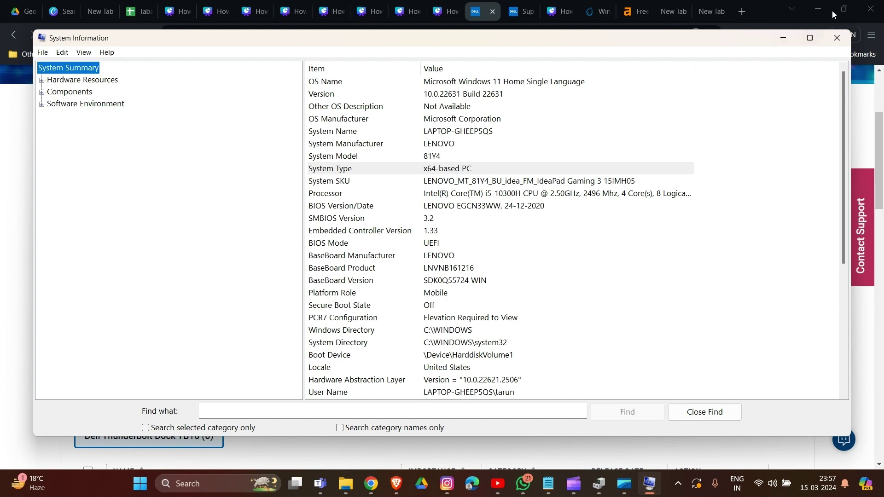
Step: Close System Information and keep Windows 10, 64-bit as the operating system
left_click(837, 39)
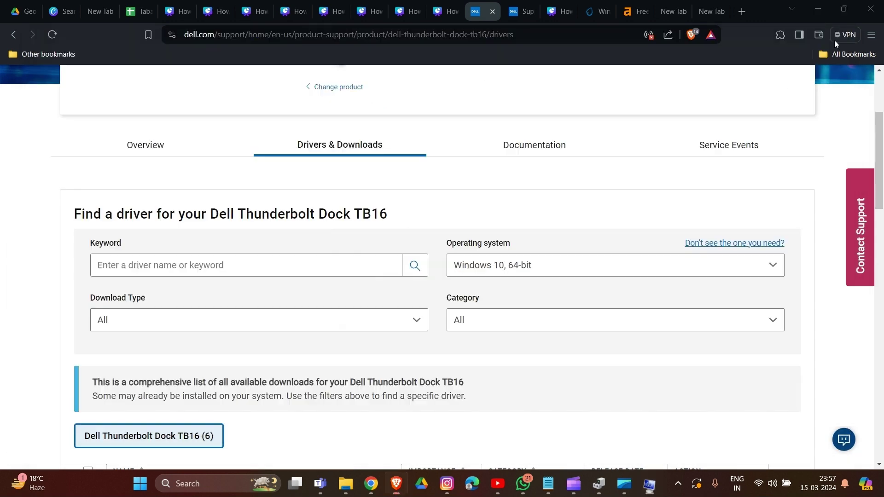
left_click(557, 267)
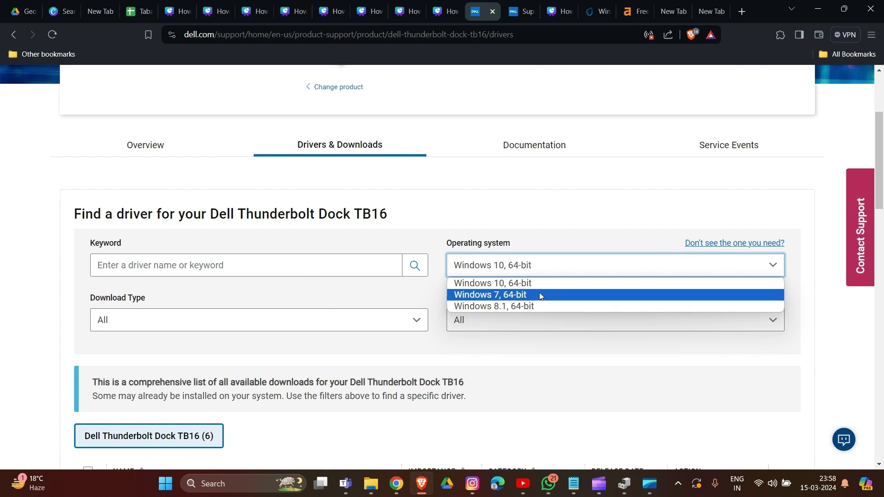
left_click(548, 282)
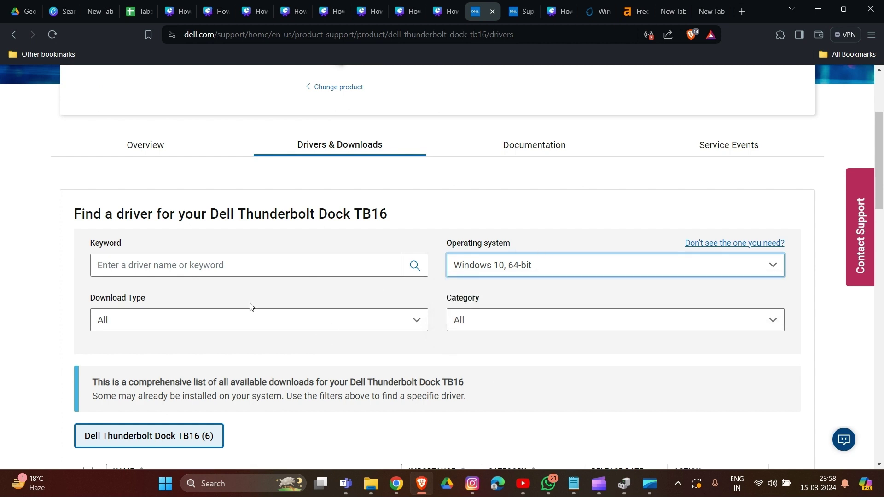
Step: Filter the downloads by keyword 'dell' to the TB16 Firmware Update Utility
left_click(252, 276)
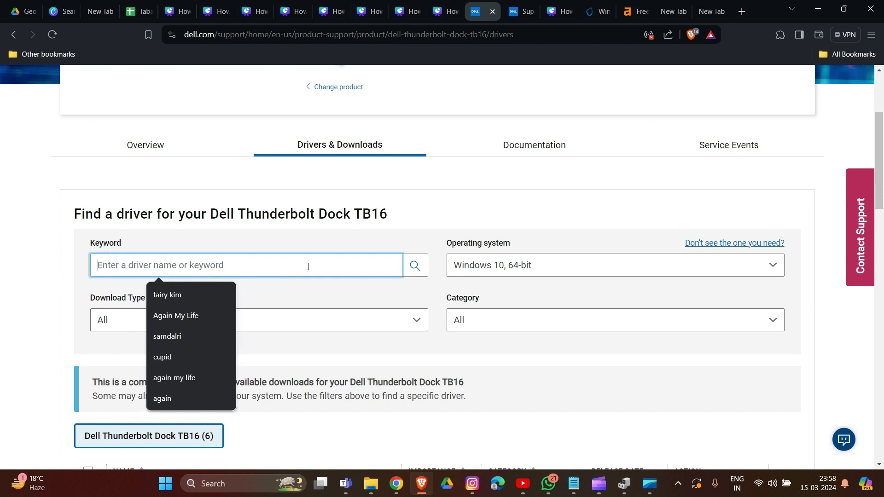
type("de")
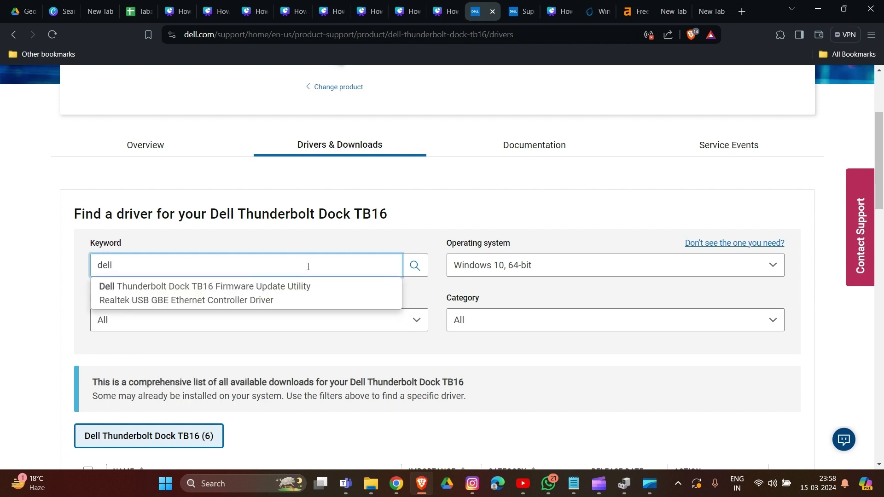
type("ll")
left_click(233, 287)
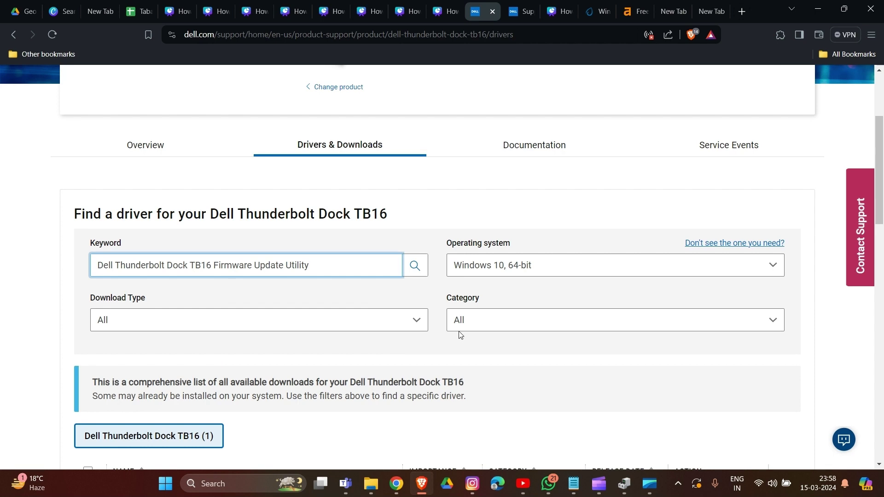
scroll(460, 336, "down", 4)
scroll(459, 335, "down", 3)
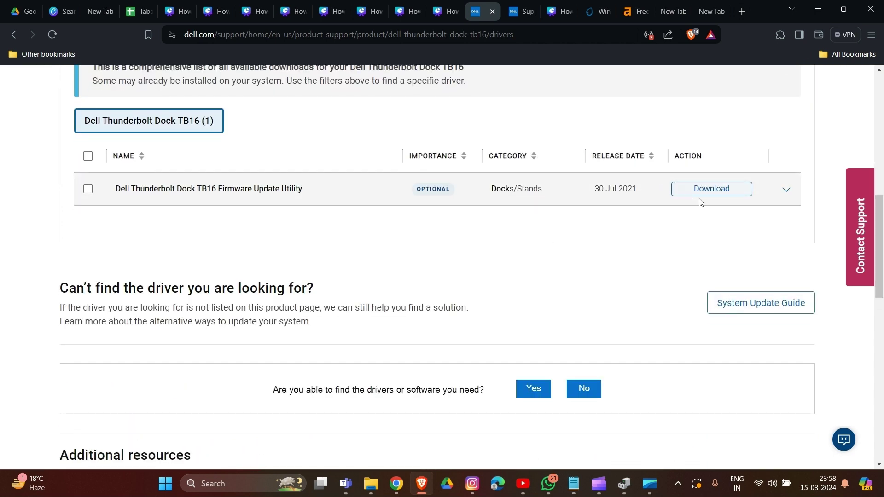
scroll(548, 346, "down", 4)
scroll(335, 346, "down", 4)
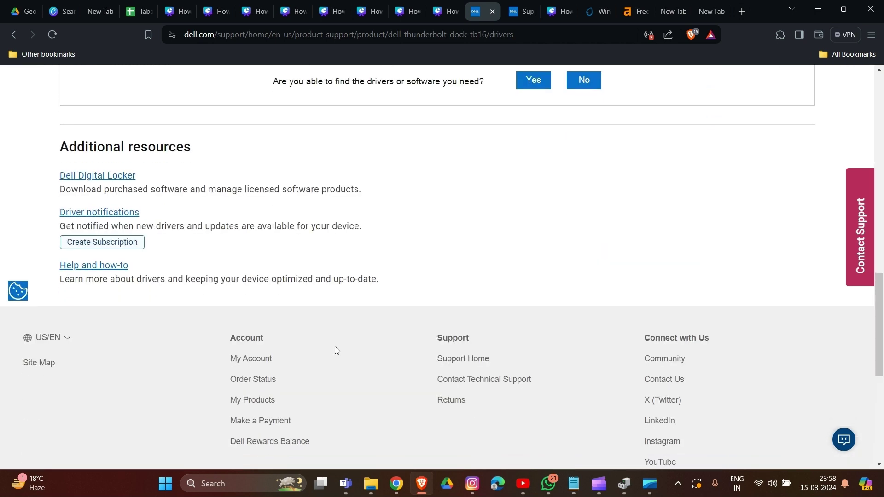
scroll(544, 332, "up", 6)
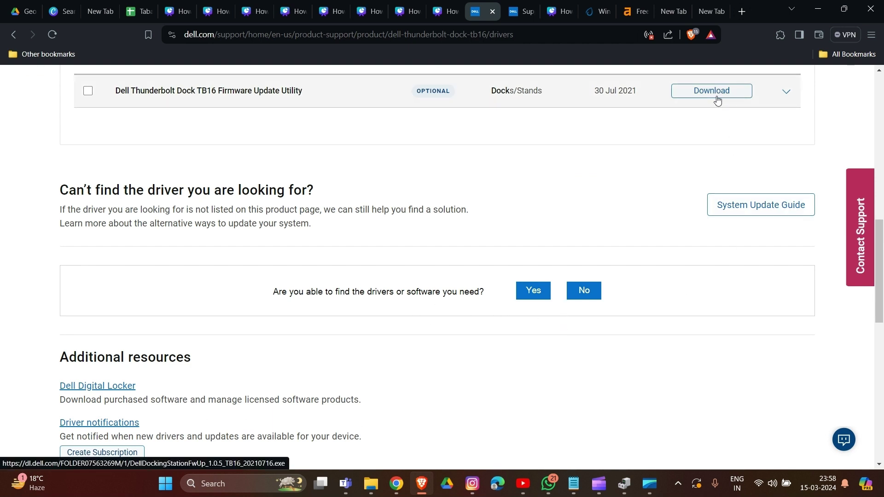
Step: Tick Firmware Update Utility 1.0.5 for download and expand its details
left_click(88, 91)
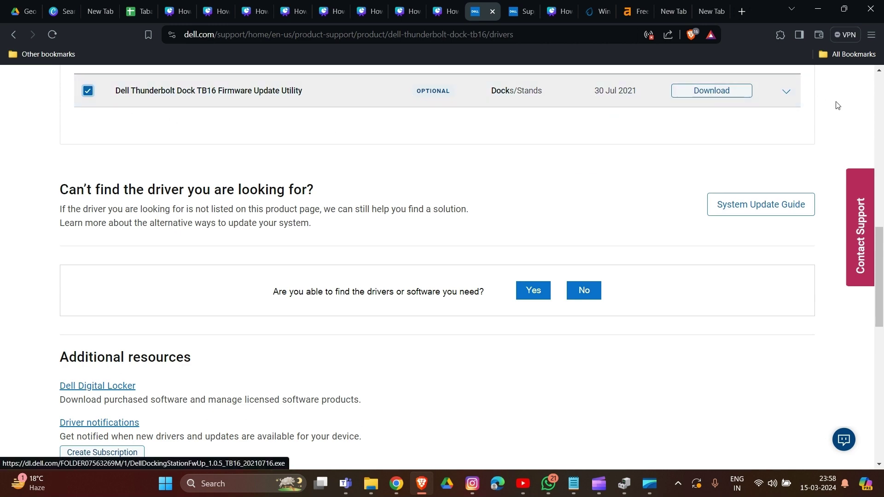
left_click(786, 91)
scroll(468, 223, "up", 3)
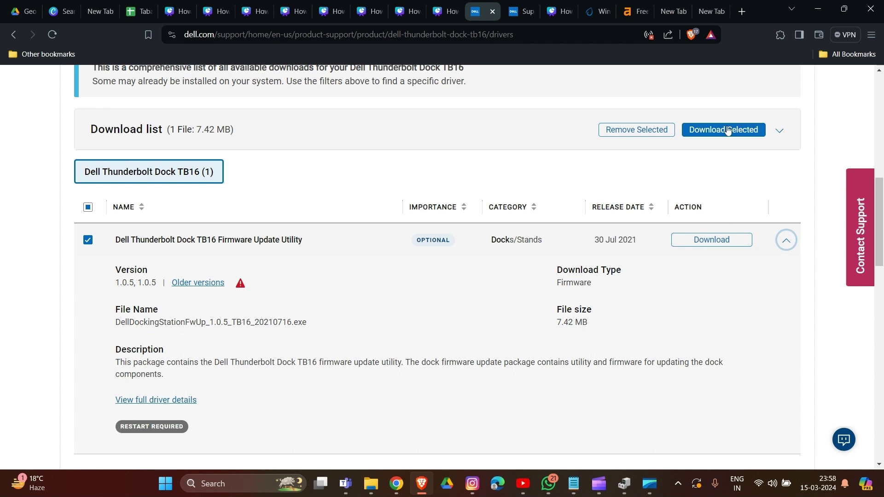